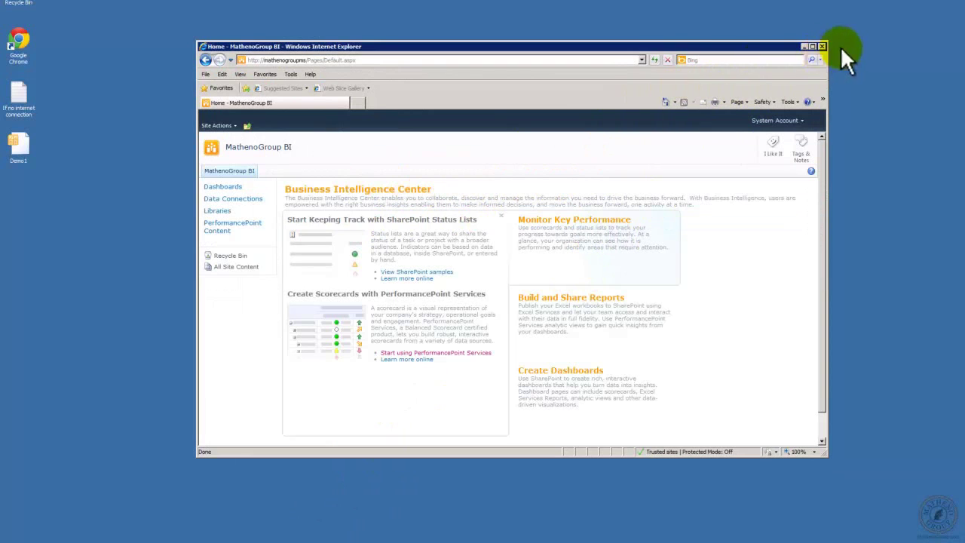
Step: Minimize the MathenoGroup BI browser window and launch SharePoint 2010 Central Administration, allowing it to make changes to the computer
left_click(805, 46)
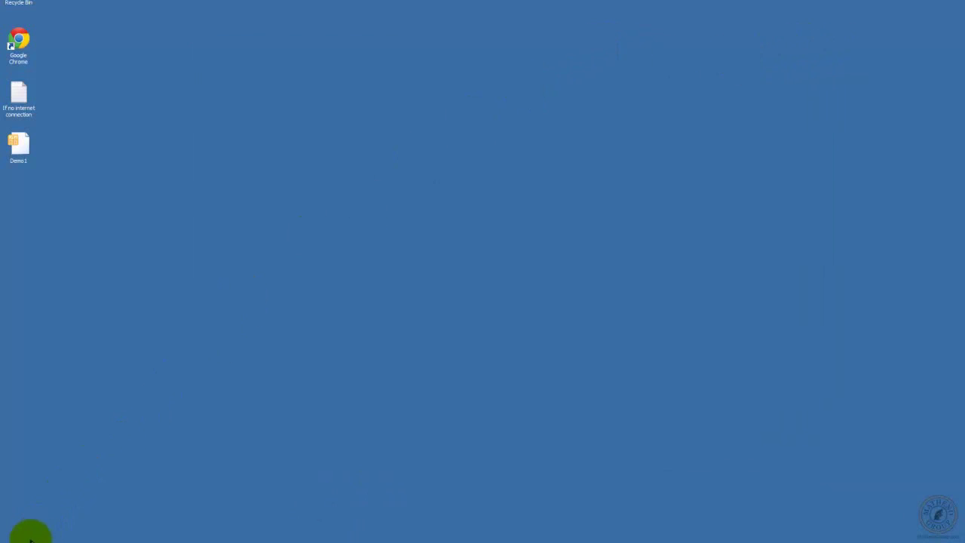
left_click(23, 535)
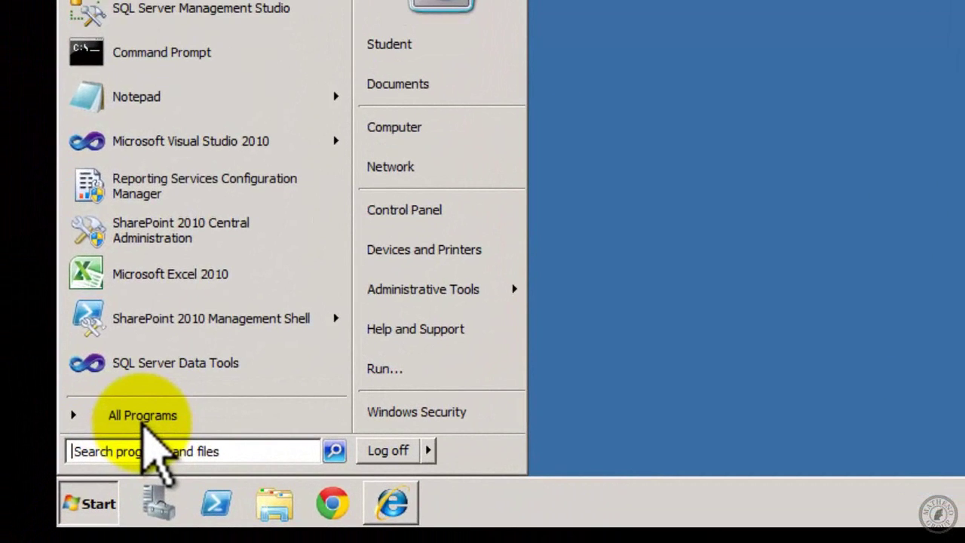
left_click(119, 443)
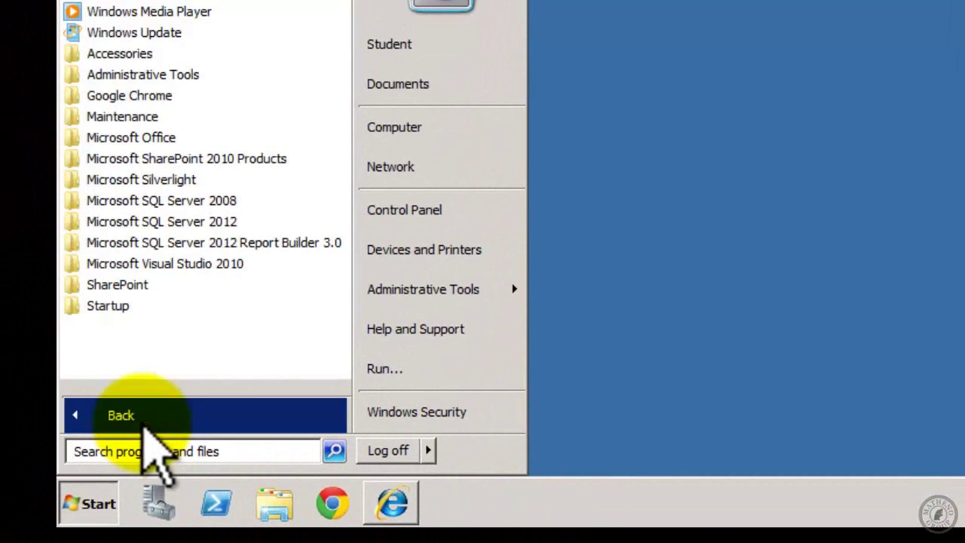
left_click(184, 162)
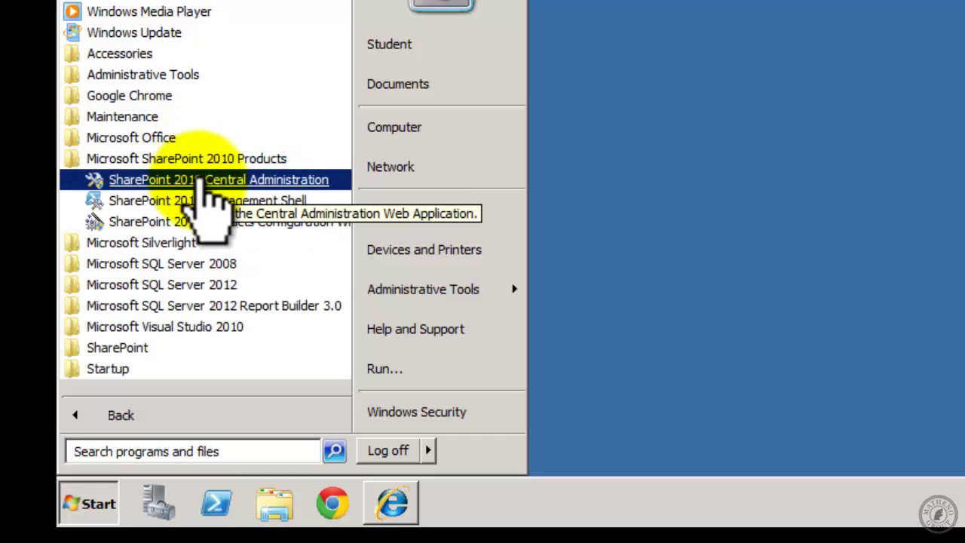
left_click(205, 181)
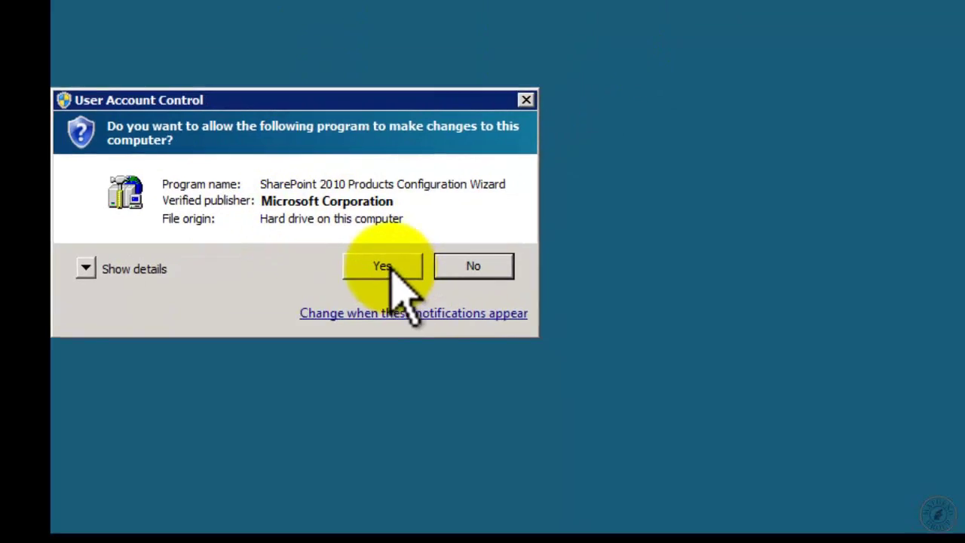
left_click(390, 264)
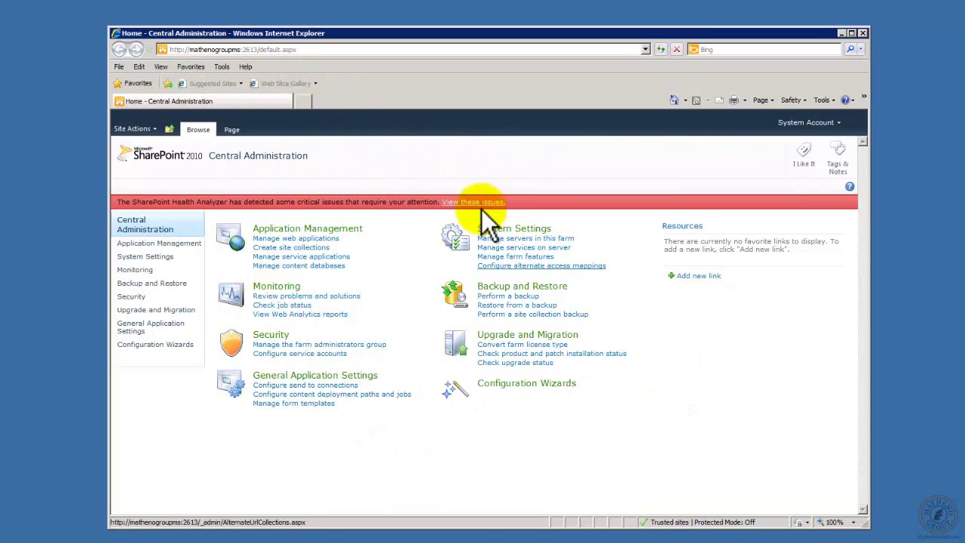
Step: Open the farm's service applications page and examine the whole list of services, including PerformancePoint and Secure Store Service
left_click(329, 257)
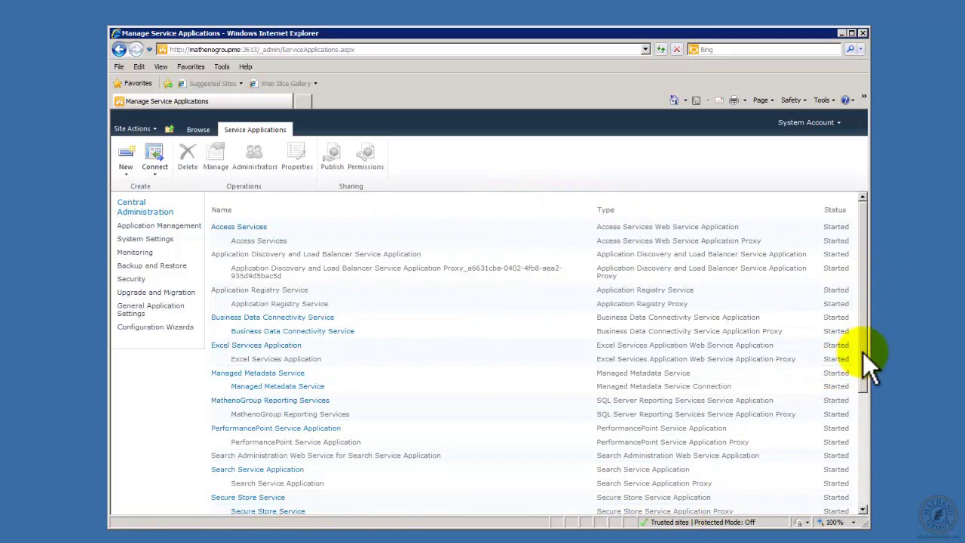
left_click_drag(862, 352, 858, 501)
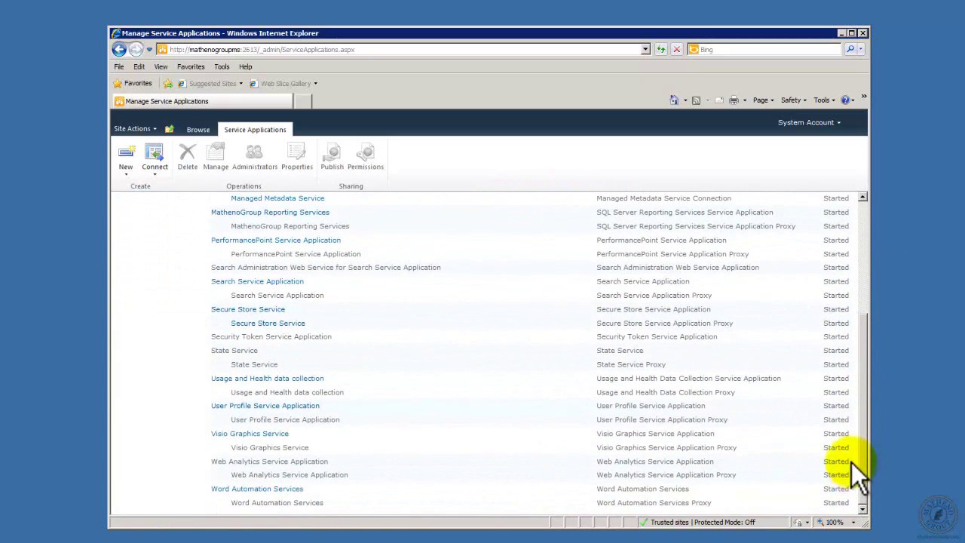
scroll(857, 463, "up", 2)
scroll(844, 415, "up", 2)
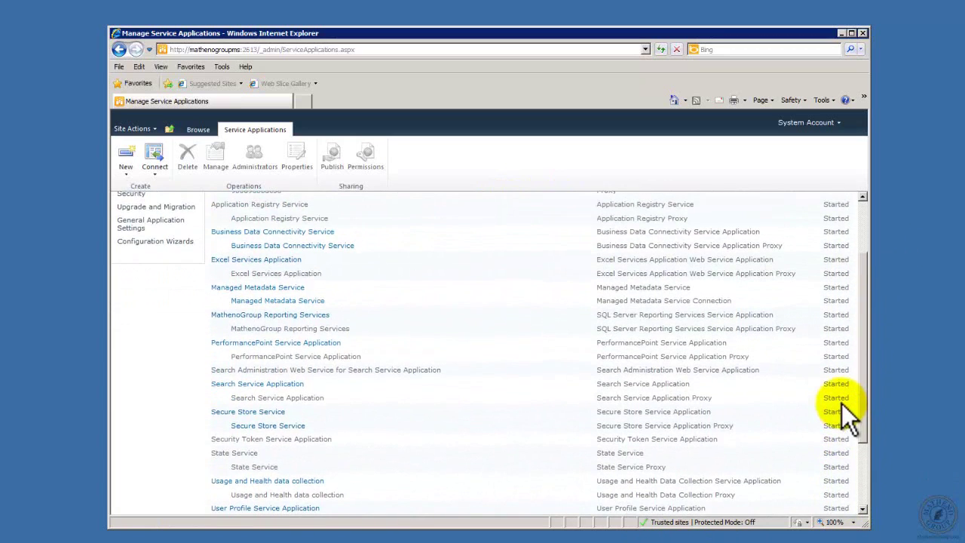
scroll(842, 404, "up", 2)
left_click_drag(850, 368, 850, 363)
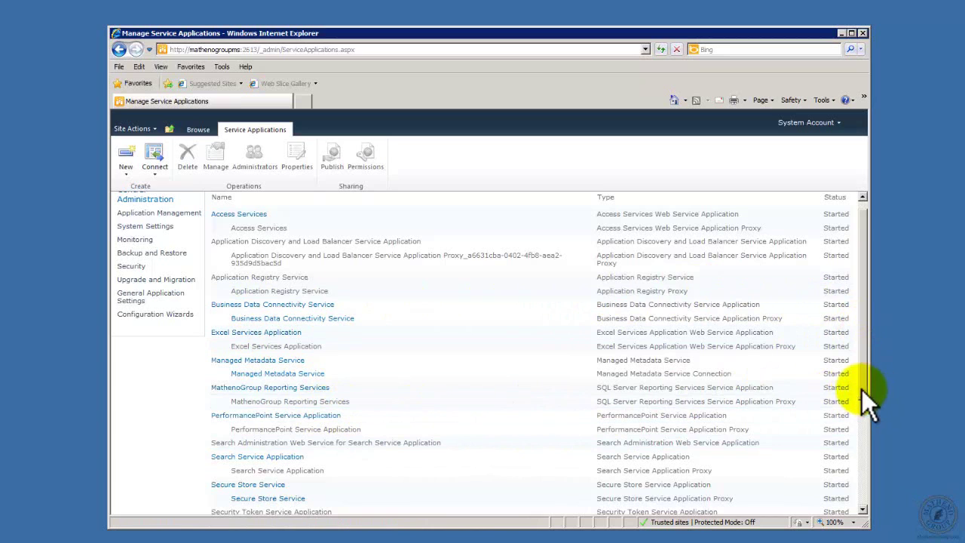
left_click_drag(862, 389, 863, 486)
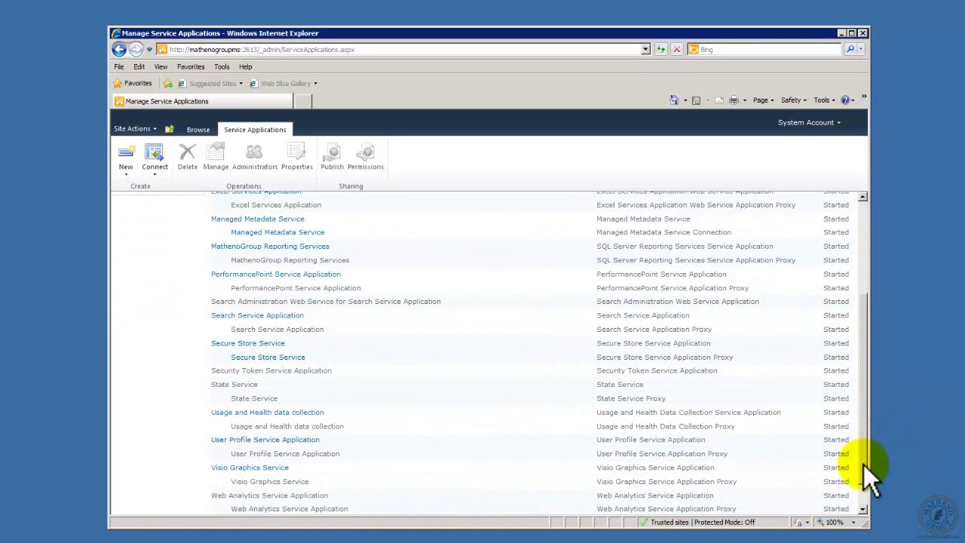
left_click_drag(863, 464, 864, 492)
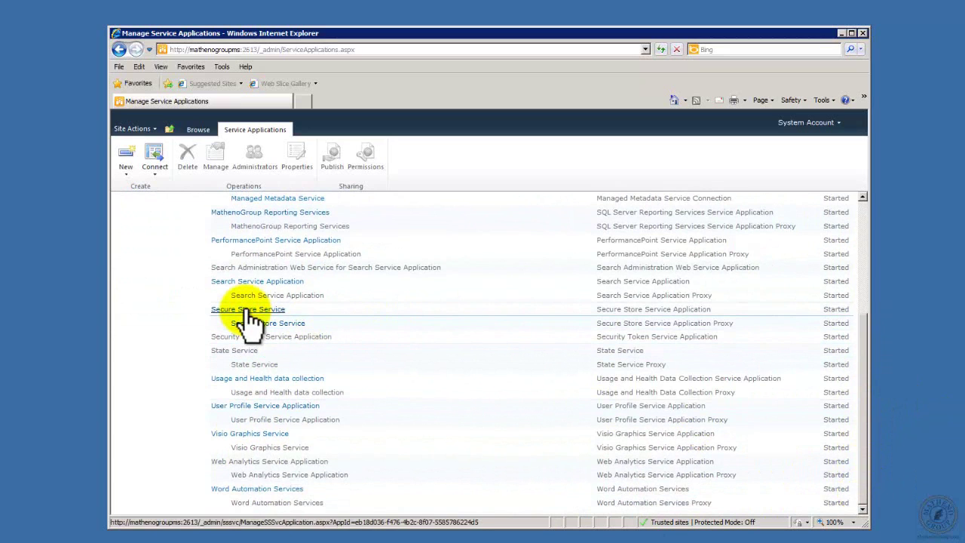
left_click_drag(862, 442, 867, 304)
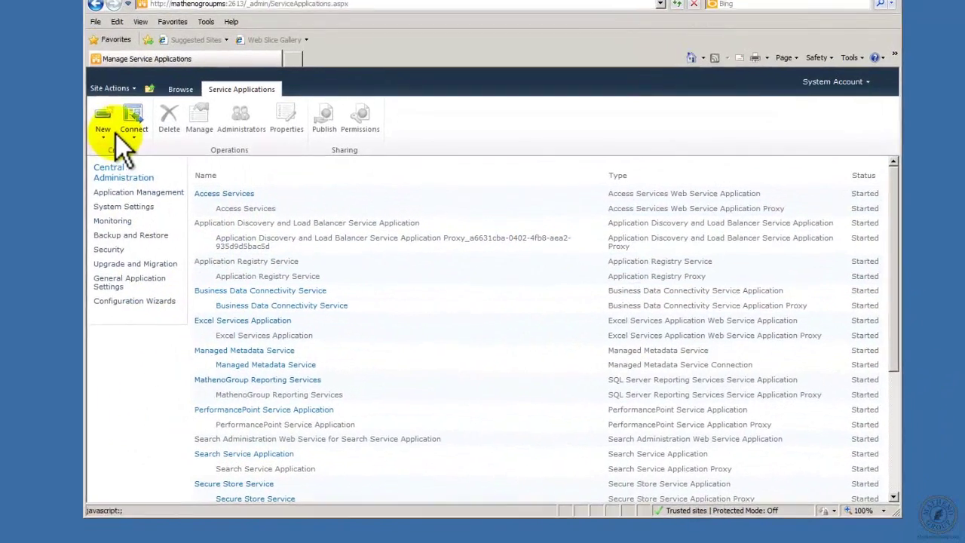
Step: Review the settings form for a new PerformancePoint Service Application, and close it without creating one
left_click(104, 133)
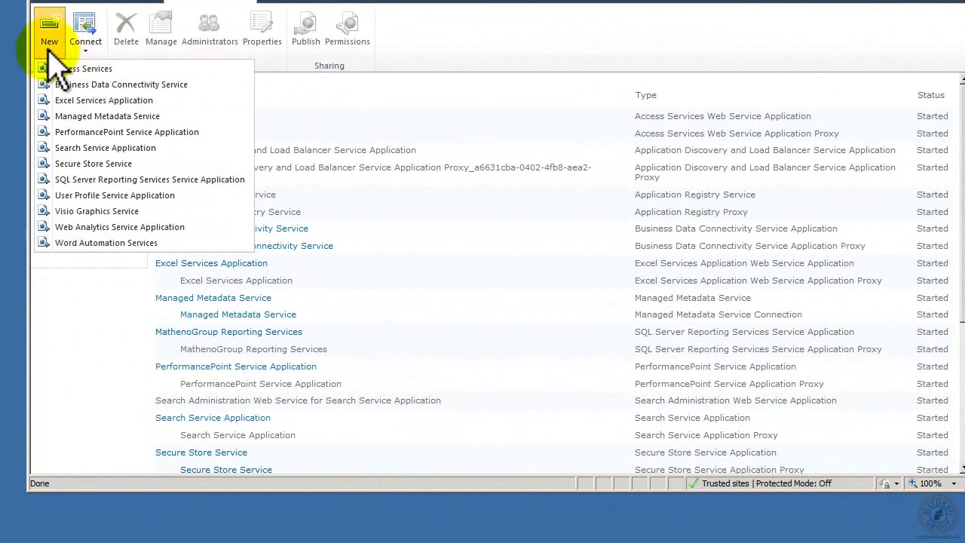
left_click(162, 133)
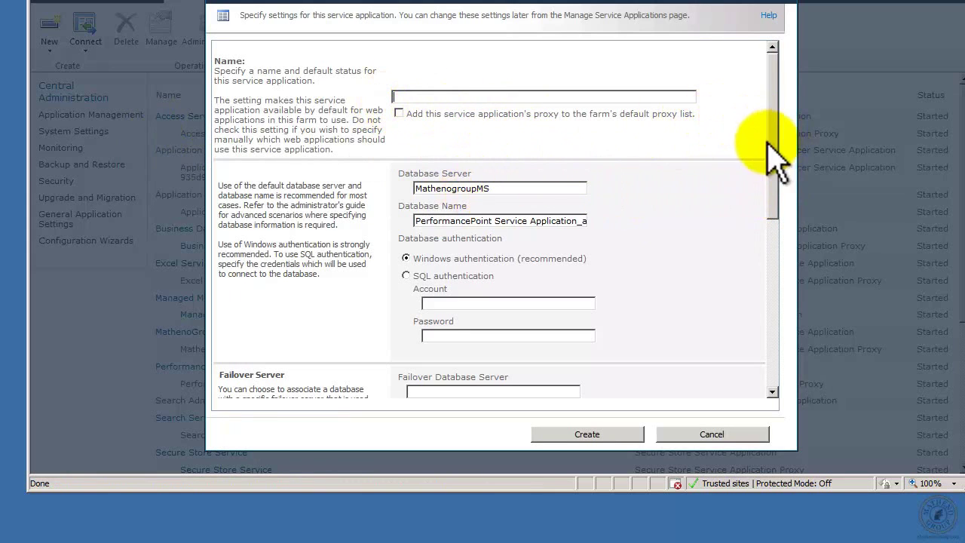
left_click_drag(775, 147, 746, 166)
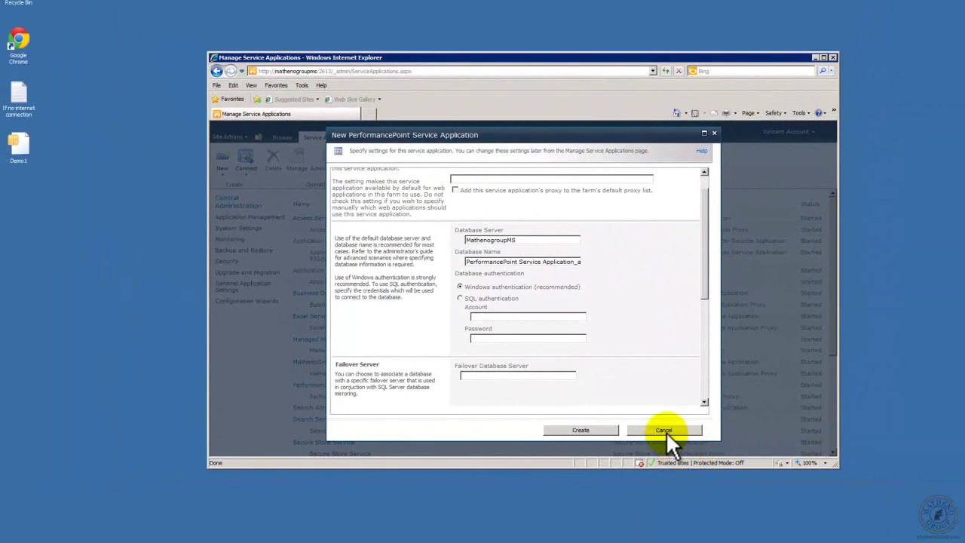
left_click(663, 430)
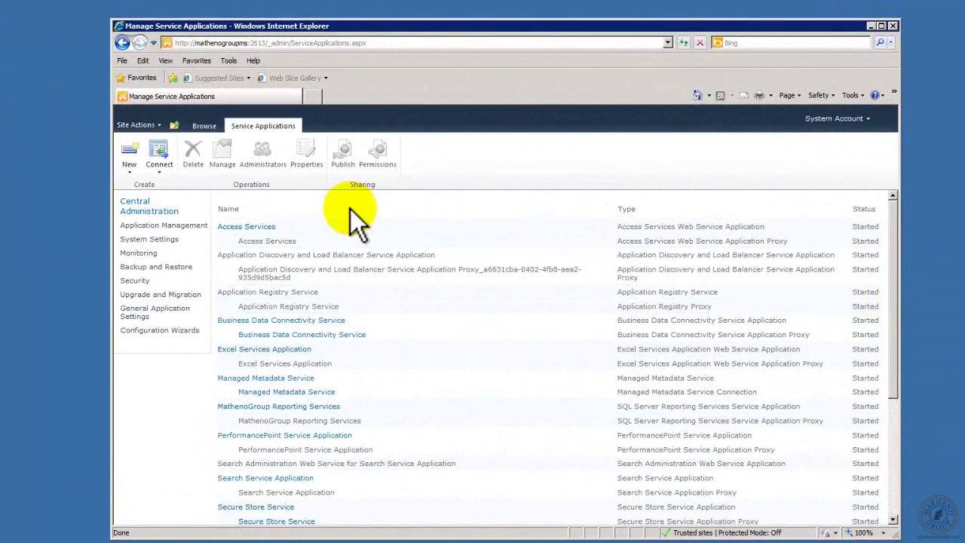
Step: Open the web applications list from the Central Administration home and view the service connections of SharePoint - 80
left_click(156, 214)
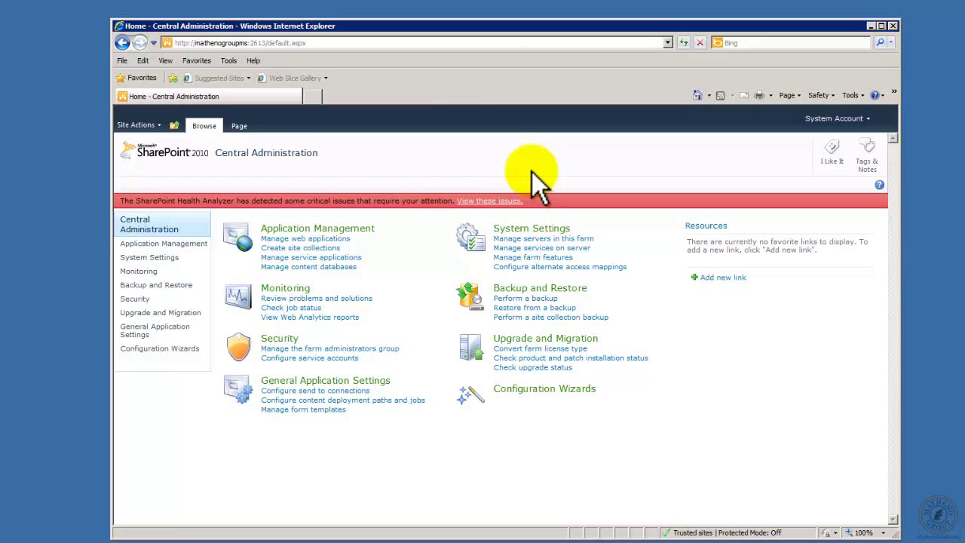
left_click(326, 240)
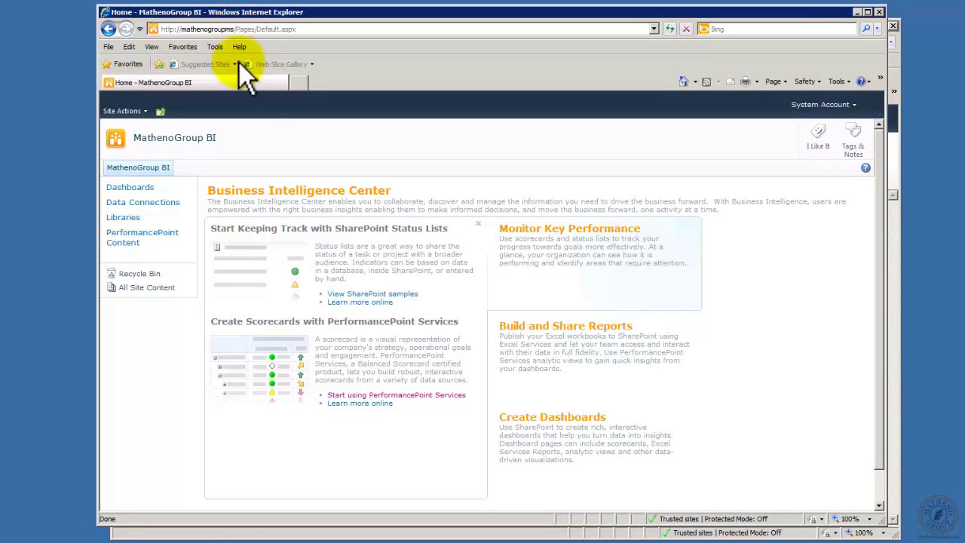
left_click(858, 12)
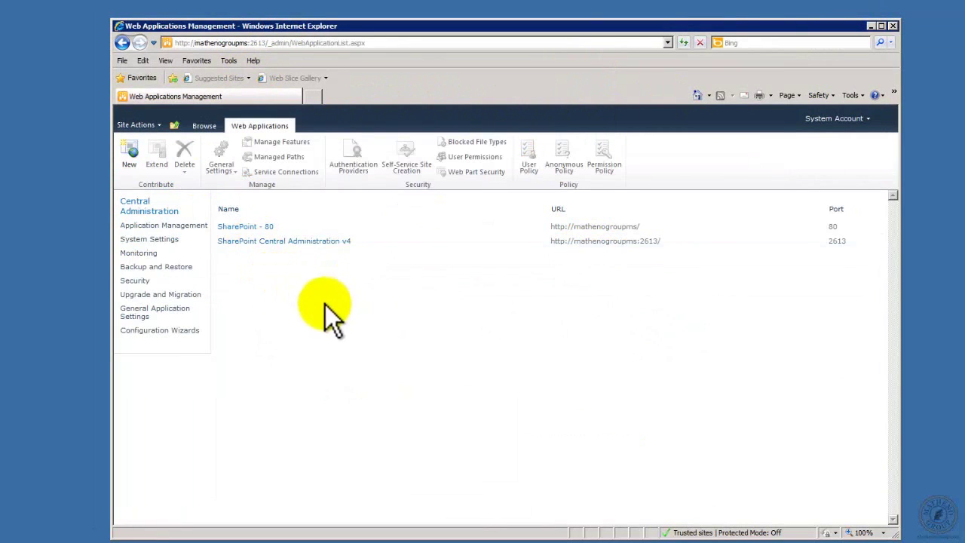
left_click(237, 227)
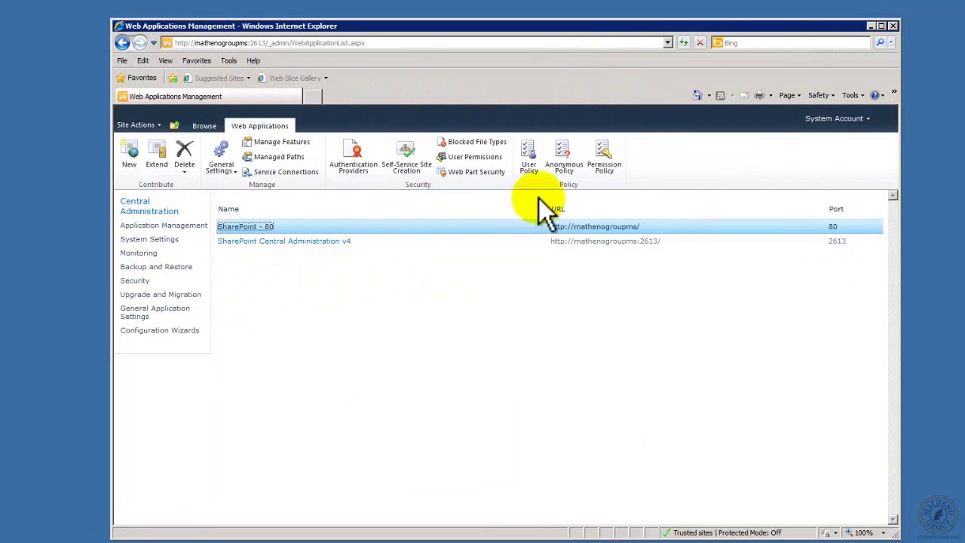
left_click(290, 174)
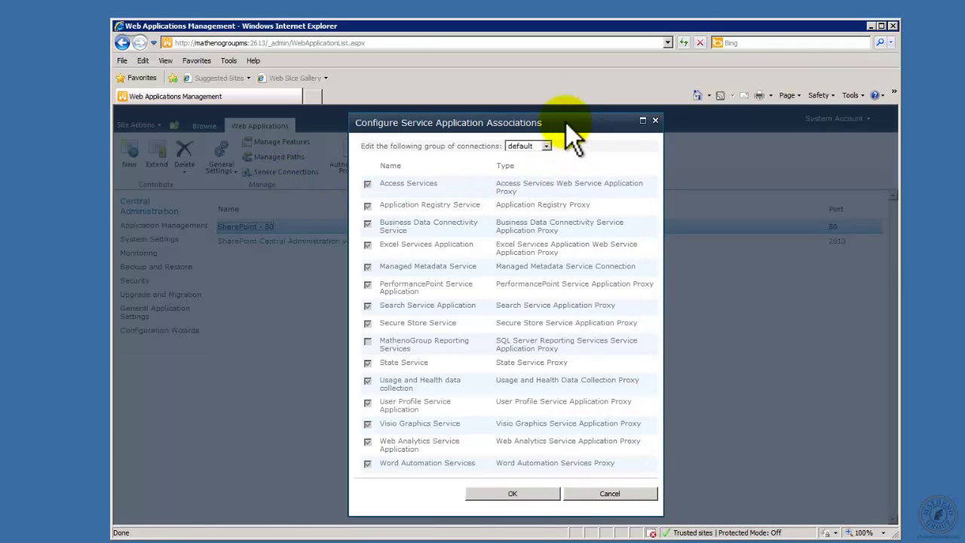
left_click_drag(566, 123, 564, 116)
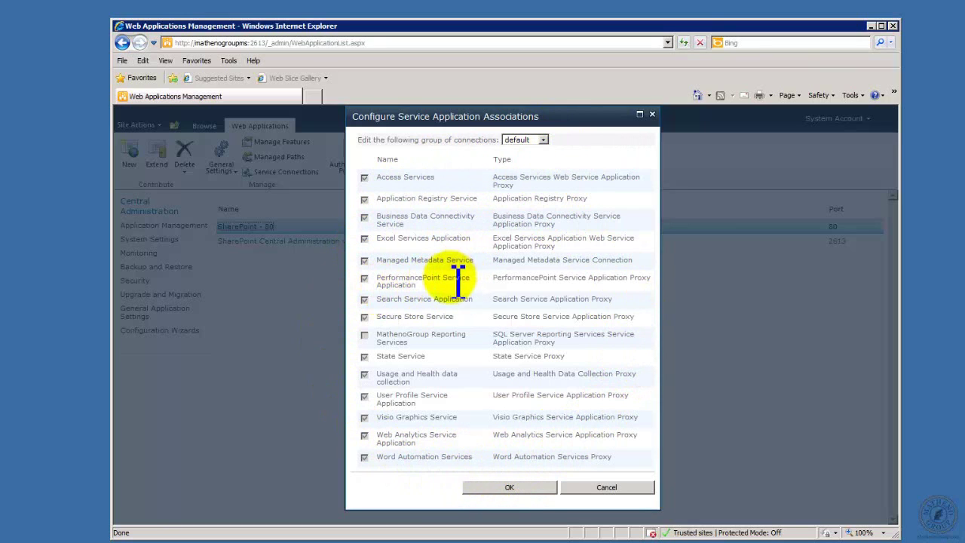
Step: Try a custom connection group with PerformancePoint Service Application and Excel Services Application selected, and cancel the dialog
left_click(547, 137)
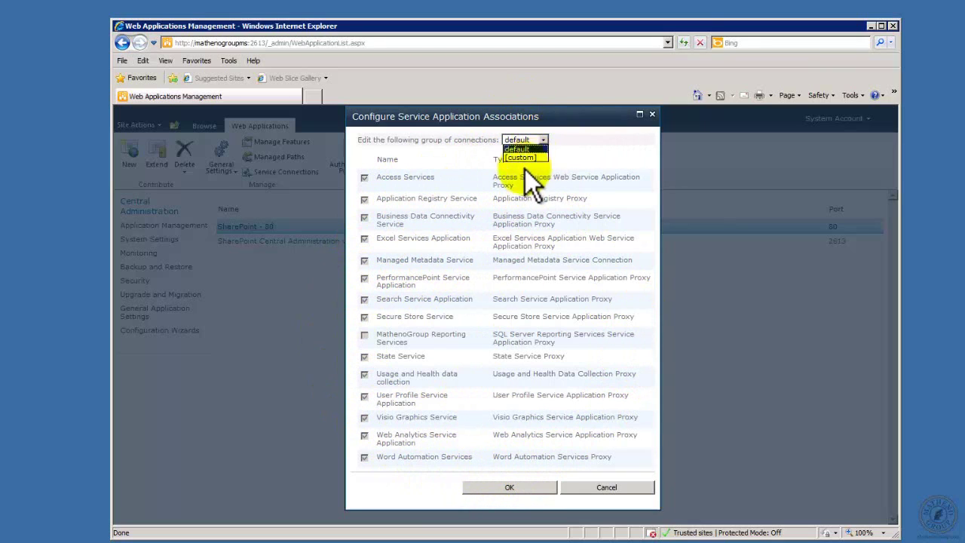
left_click(521, 156)
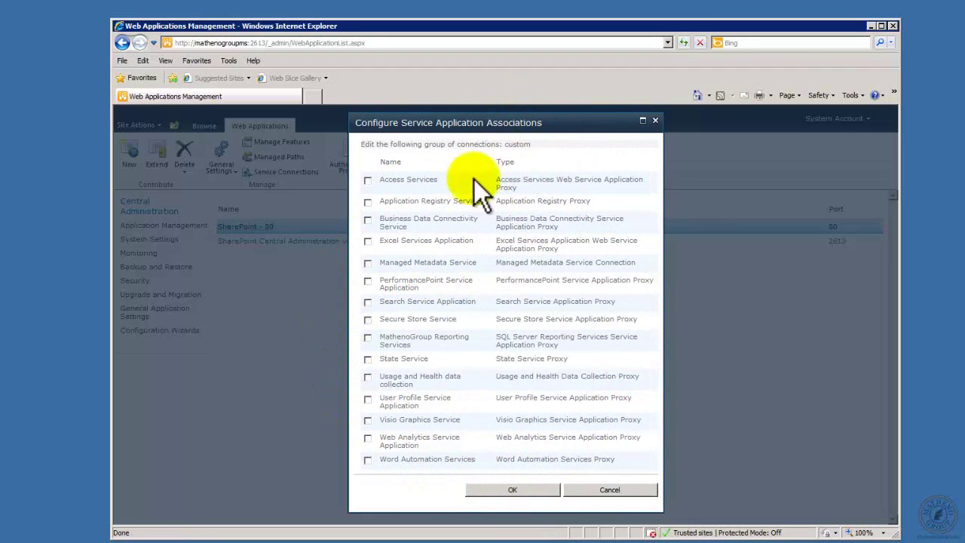
left_click(367, 281)
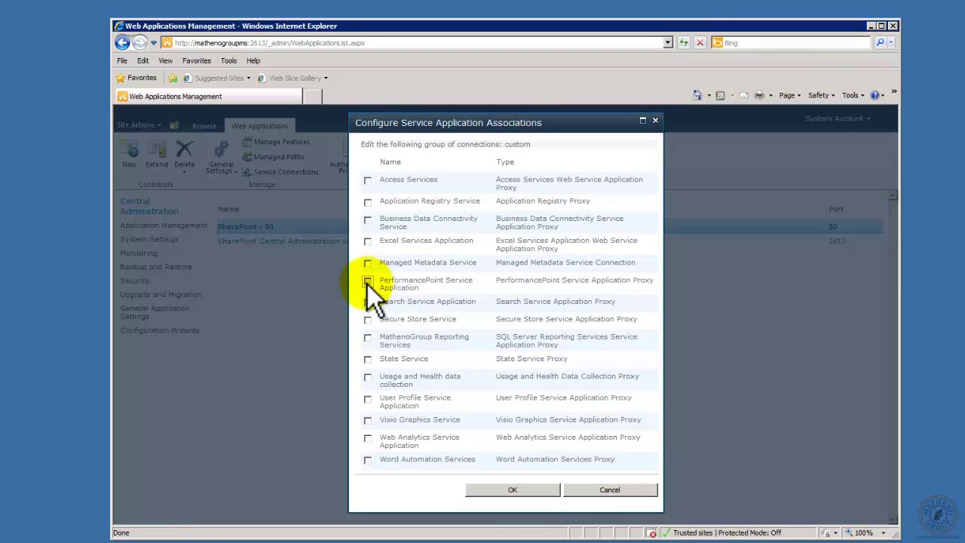
left_click(367, 241)
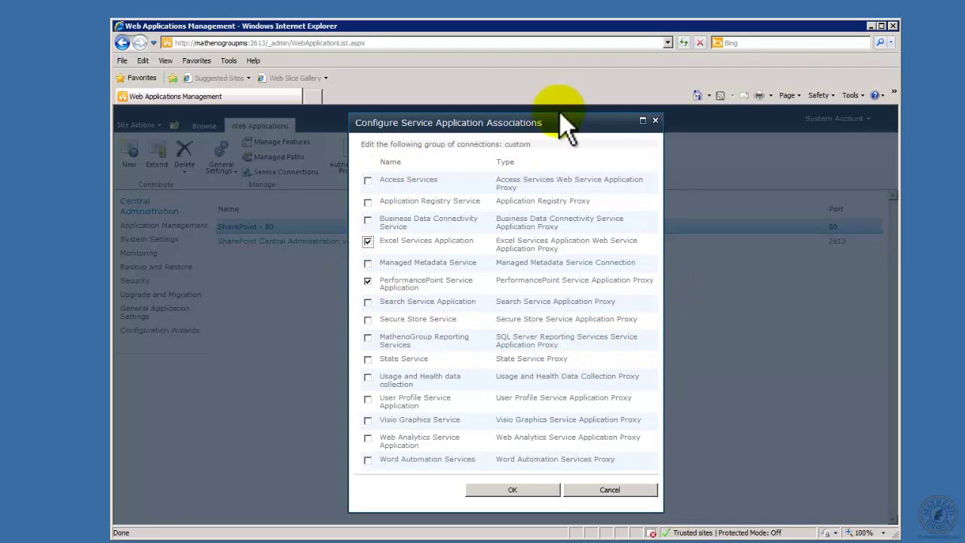
left_click(615, 491)
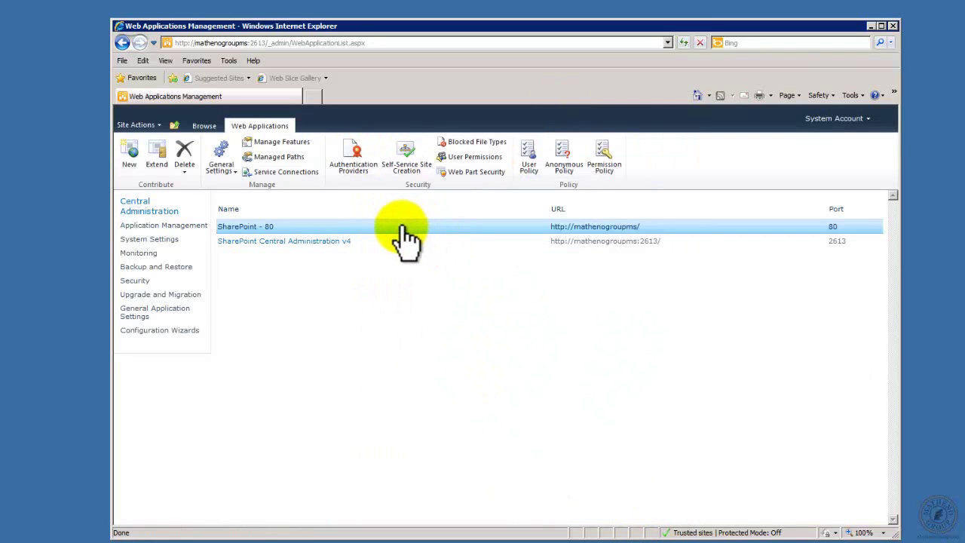
Step: Start a new site collection from Central Administration, titled "fAf" and with the URL path set to /sites/
left_click(134, 215)
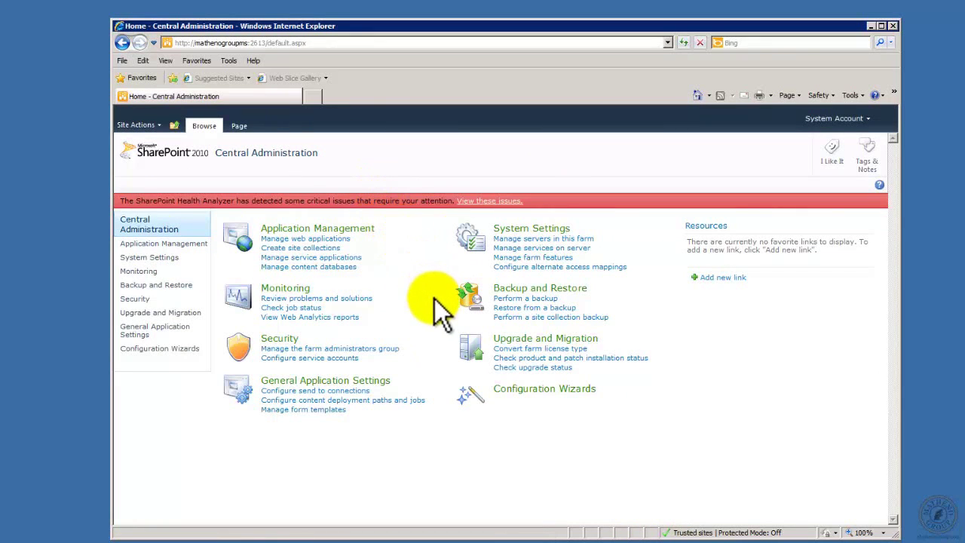
left_click(278, 247)
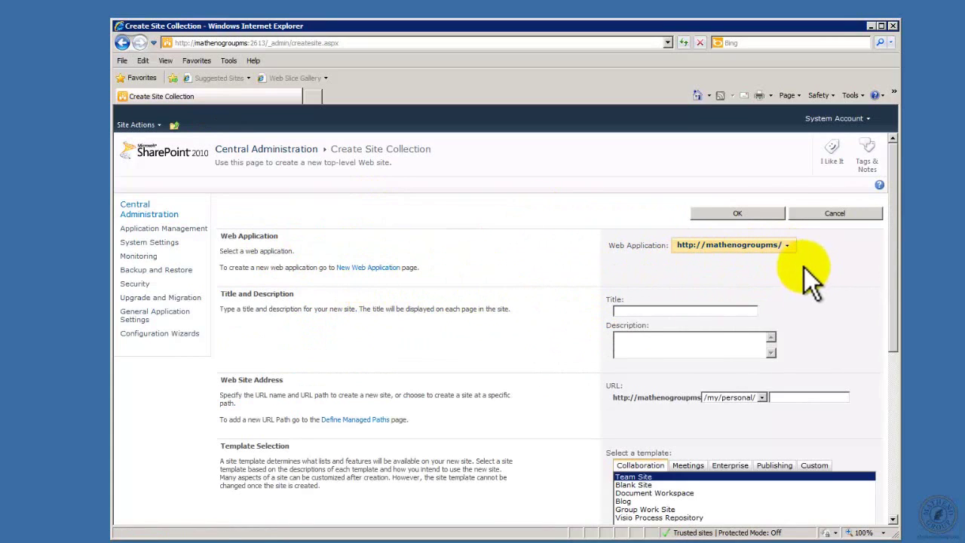
left_click(679, 310)
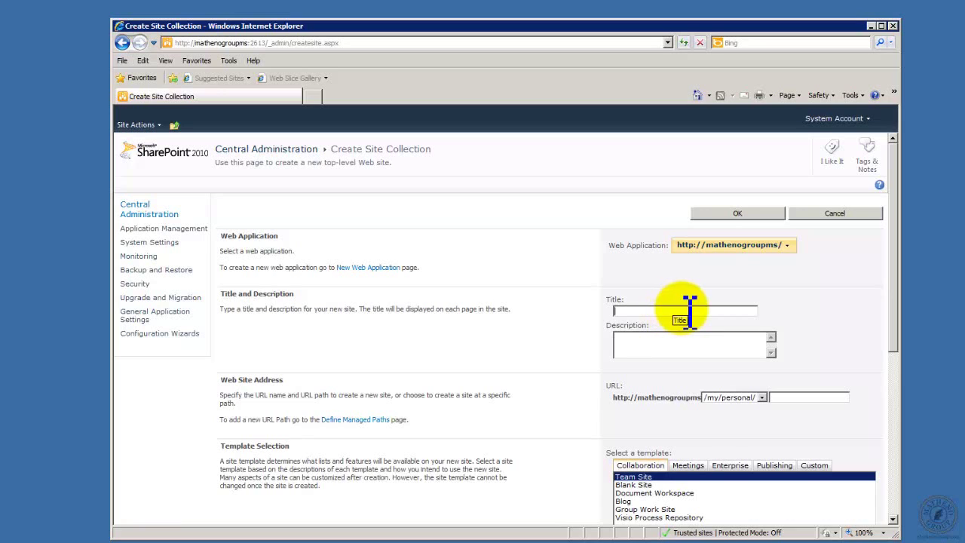
type("fAf")
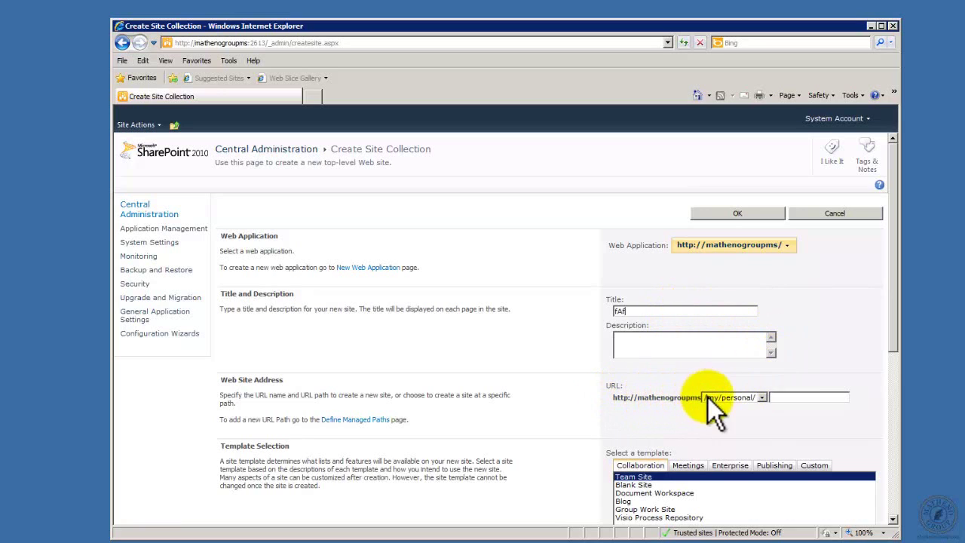
left_click(763, 397)
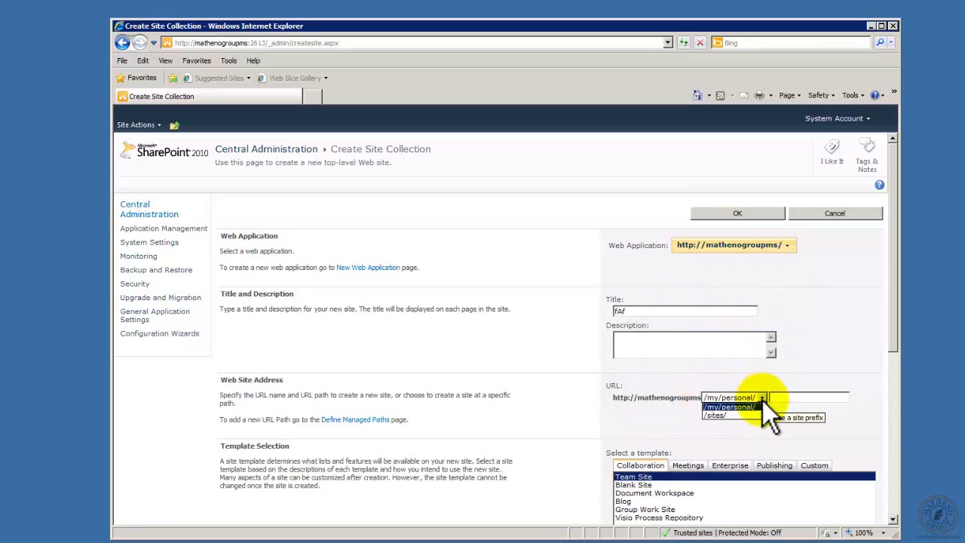
left_click(728, 415)
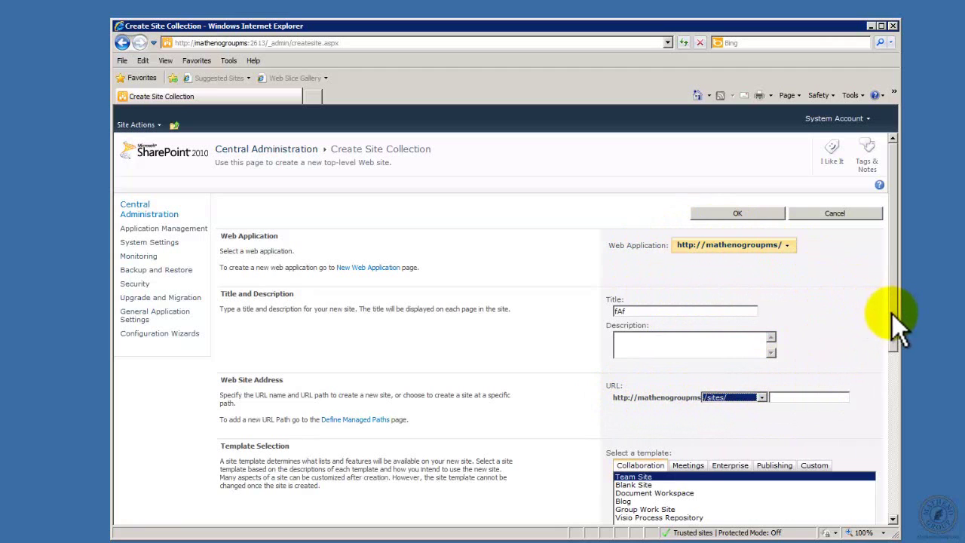
mouse_move(892, 314)
left_mouse_down()
mouse_move(905, 381)
mouse_move(904, 313)
left_mouse_up()
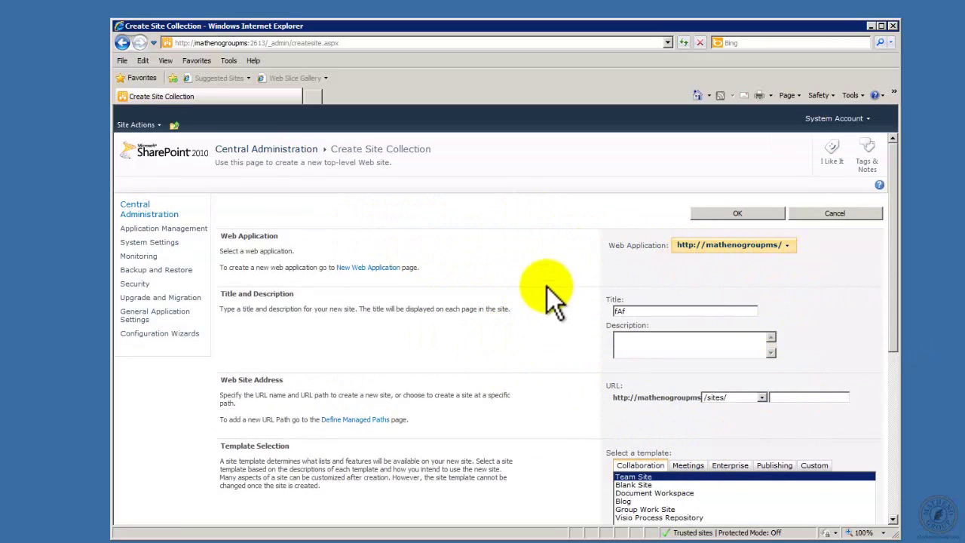
Step: Review the settings form for a new web application, and return to the Create Site Collection page by way of the Central Administration home
left_click(368, 269)
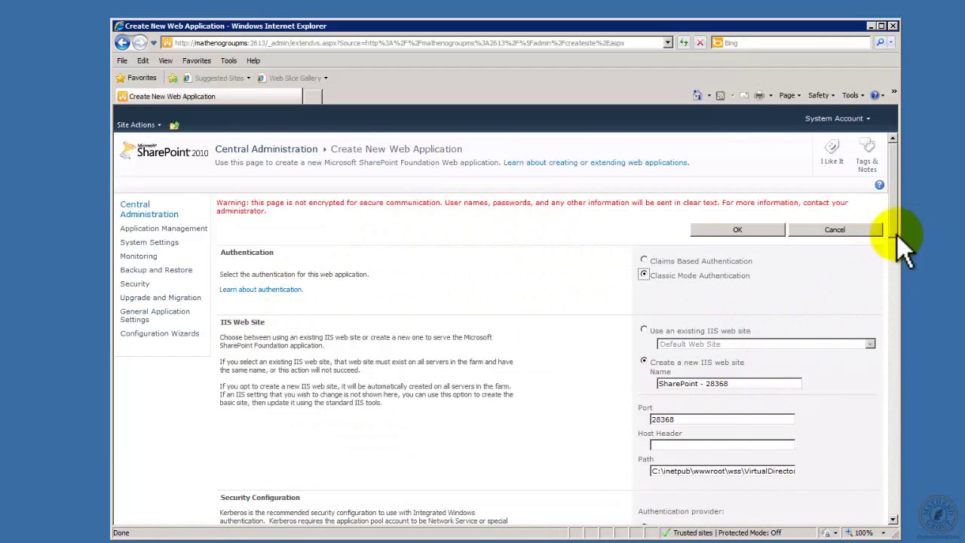
left_click_drag(892, 229, 882, 116)
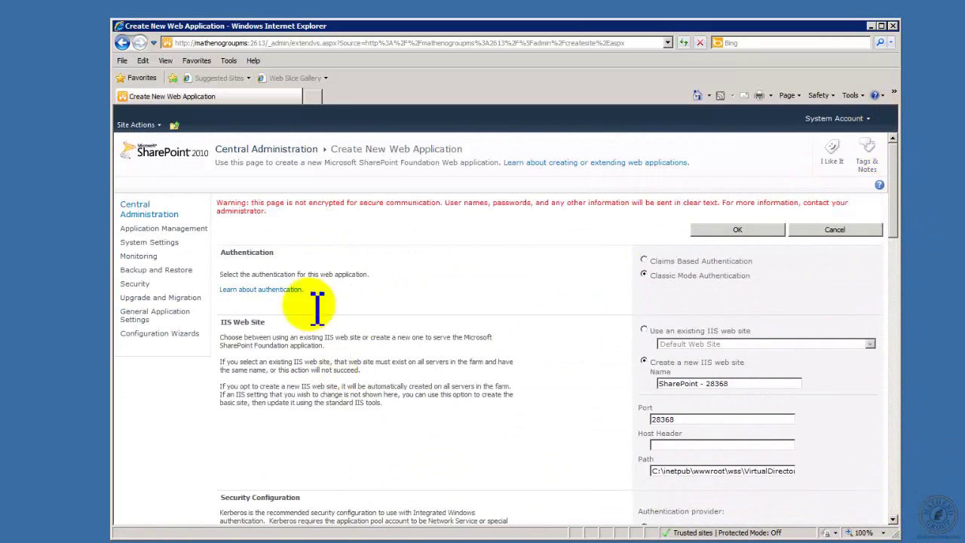
left_click(139, 217)
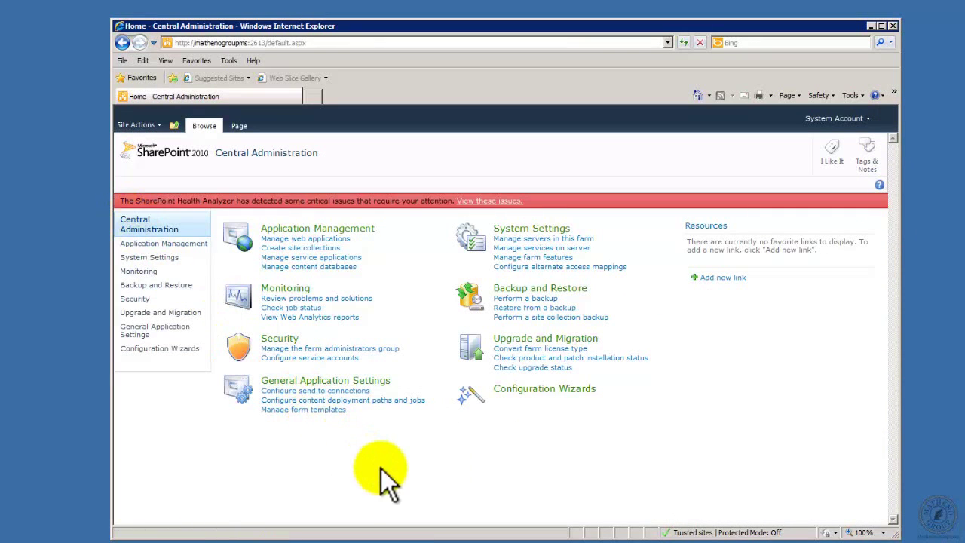
left_click(299, 248)
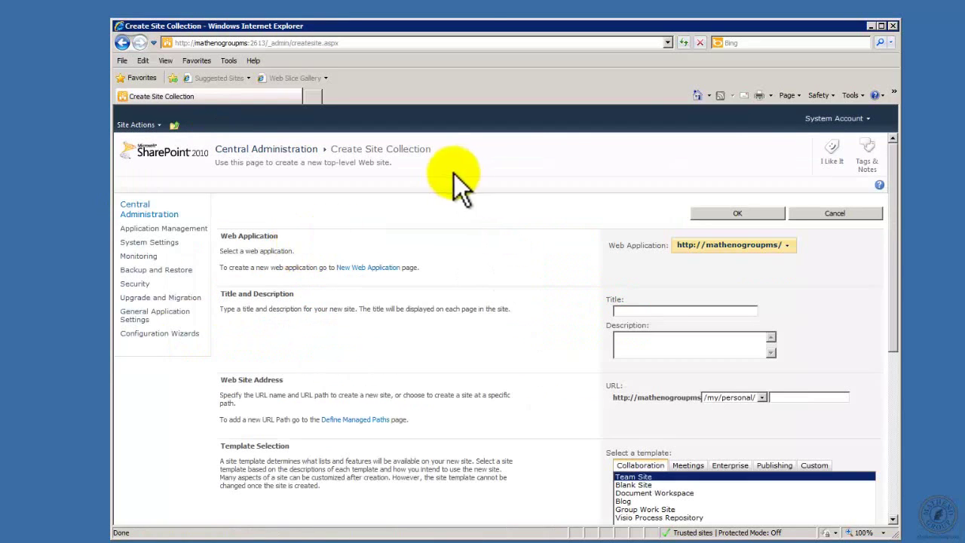
Step: Put the Central Administration window away and, in the MathenoGroup BI site's settings, review the site collection features
left_click(872, 25)
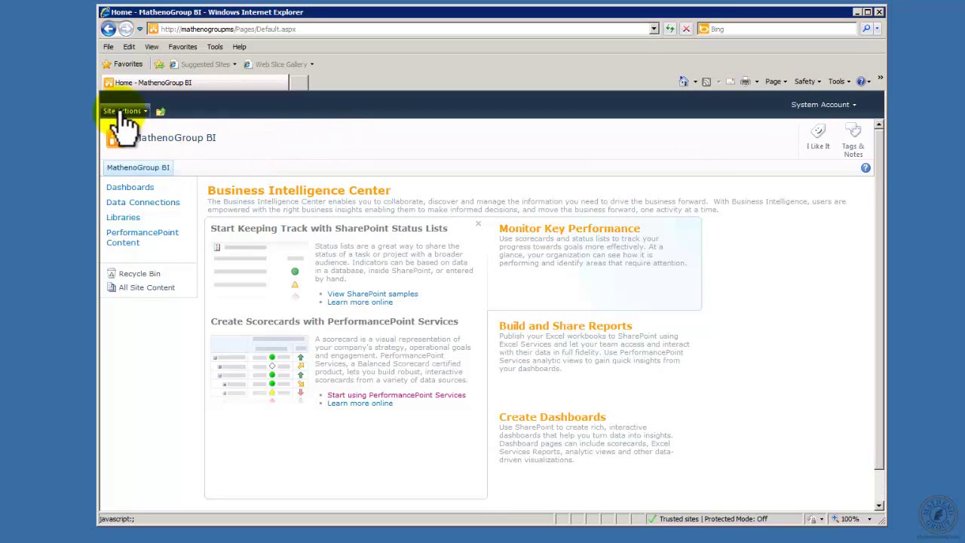
left_click(122, 112)
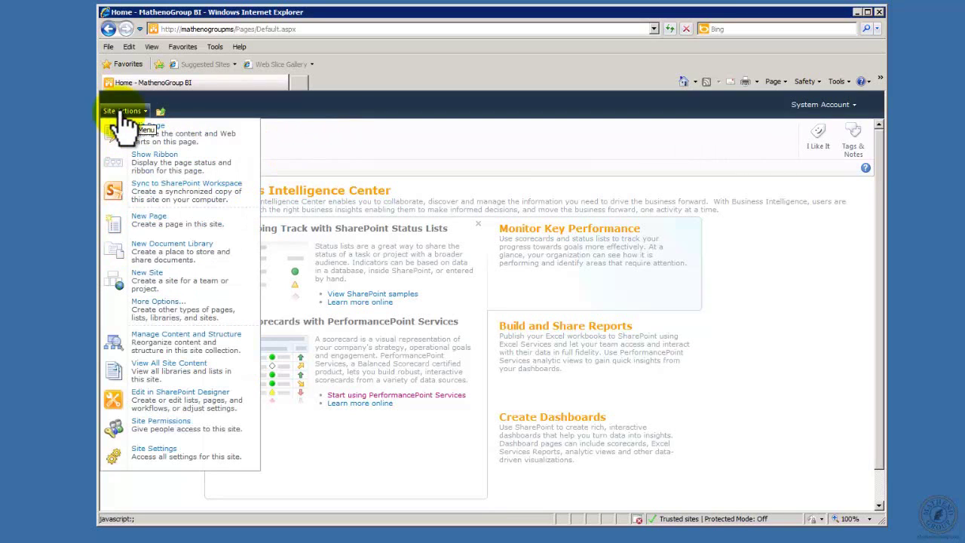
left_click(179, 453)
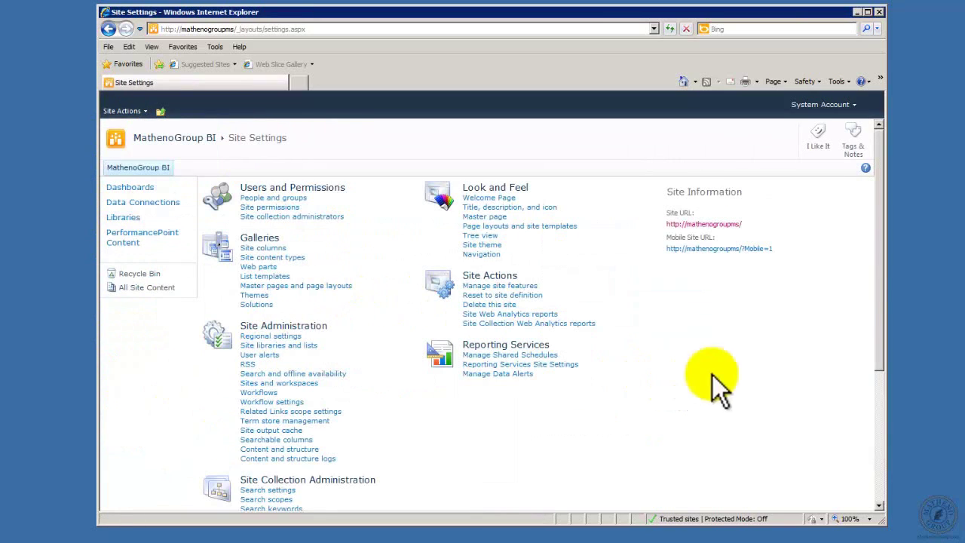
left_click_drag(879, 255, 829, 407)
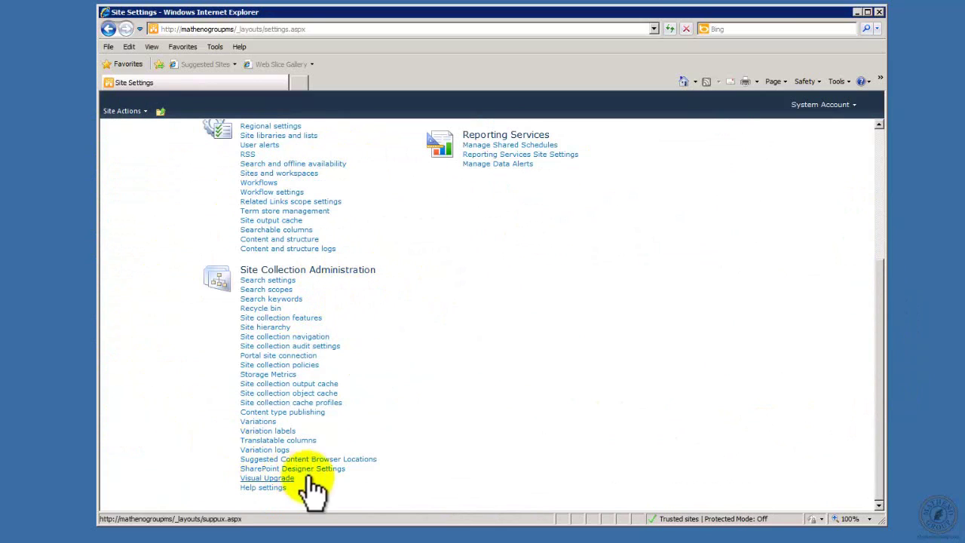
left_click(293, 319)
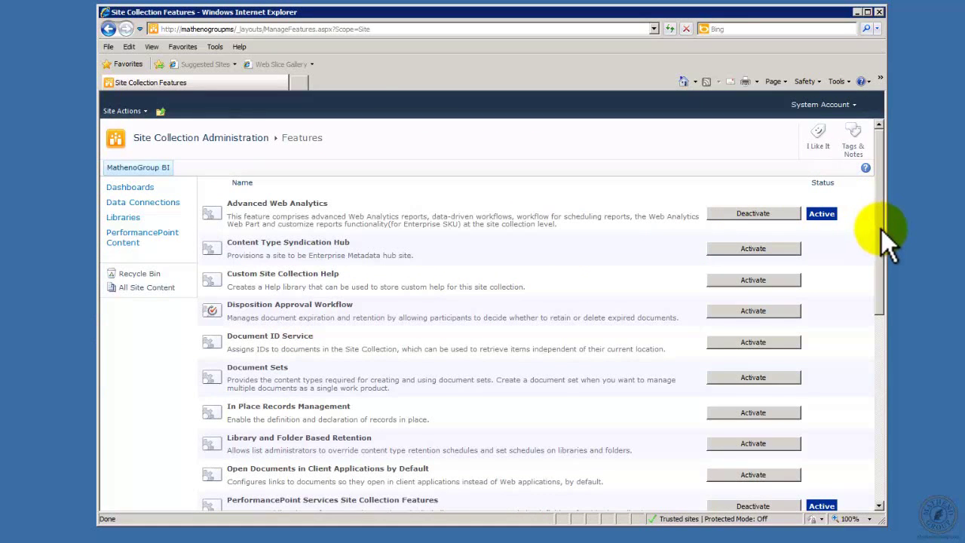
left_click_drag(882, 229, 864, 216)
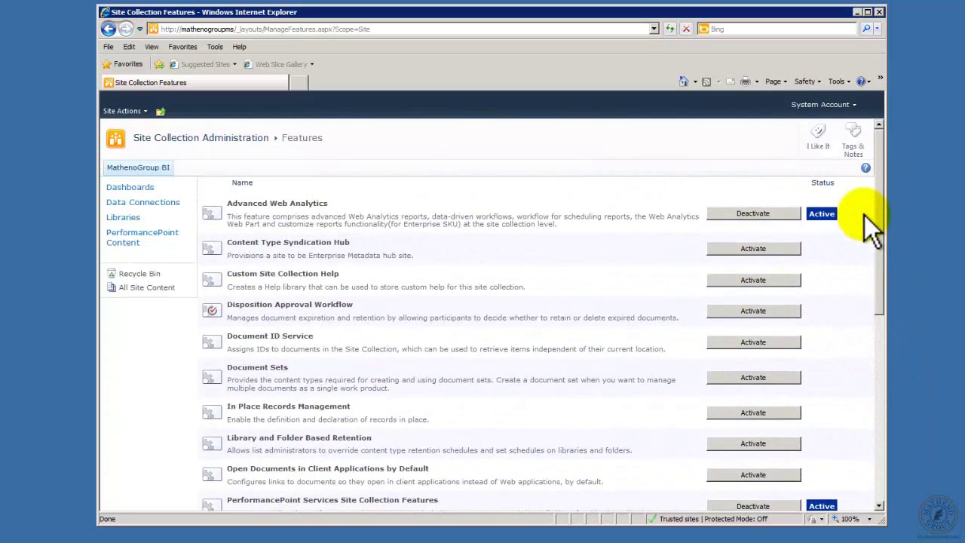
Step: Go back to the MathenoGroup BI site settings and view the site-level features
left_click(109, 30)
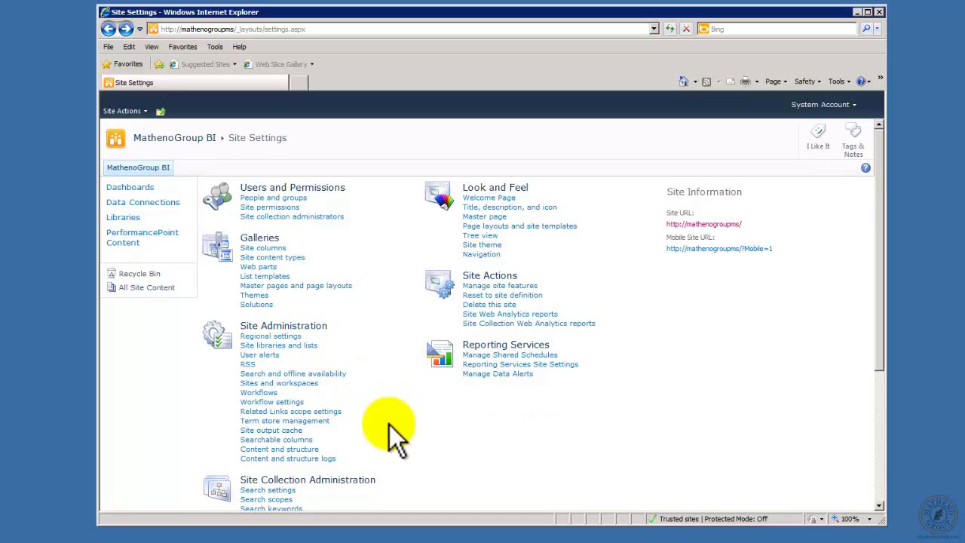
left_click(475, 287)
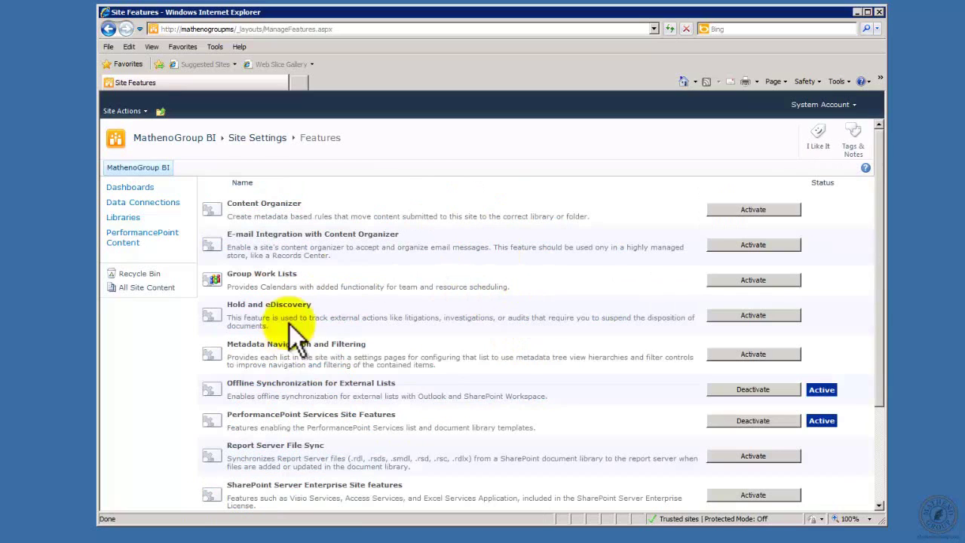